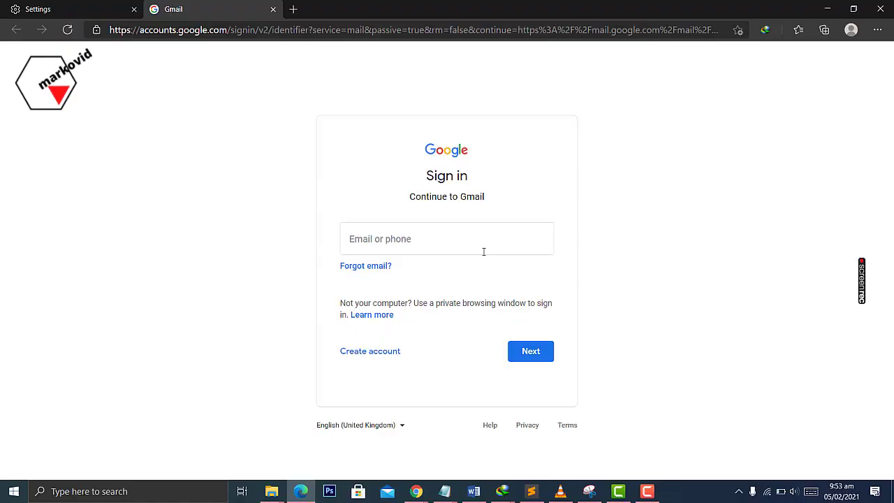
Start a new personal Google account and enter the first and last name
left_click(383, 353)
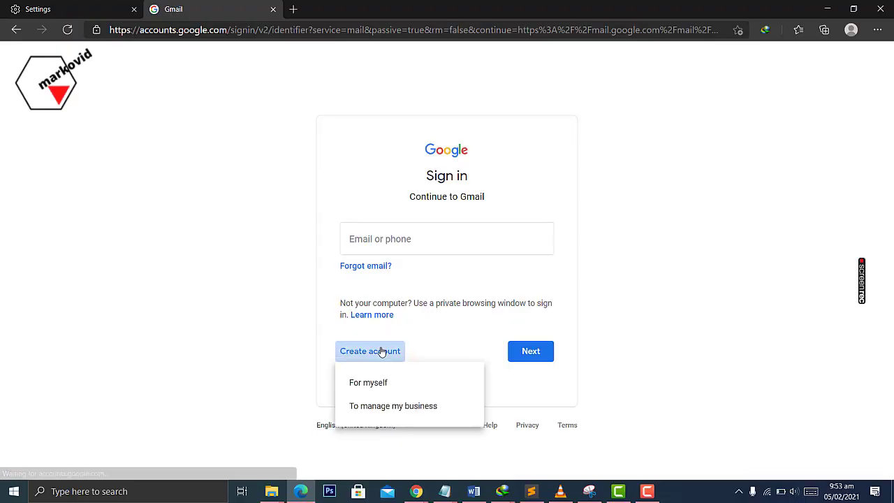
left_click(383, 385)
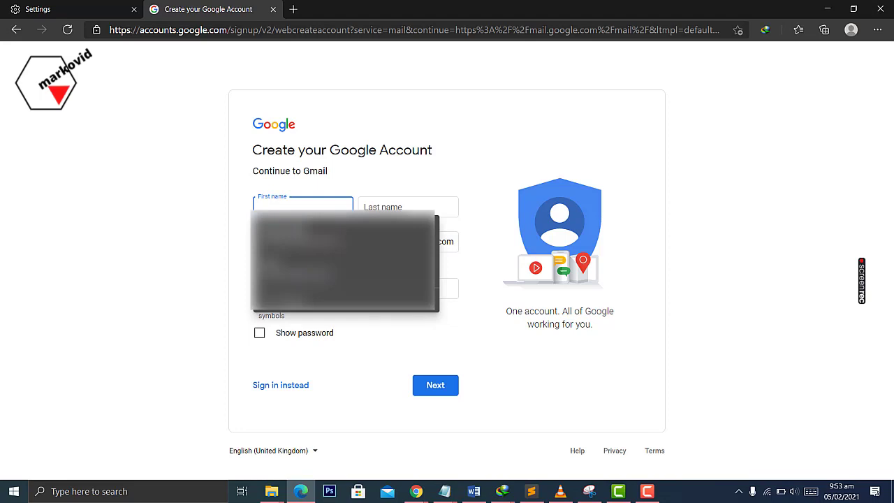
key("Tab")
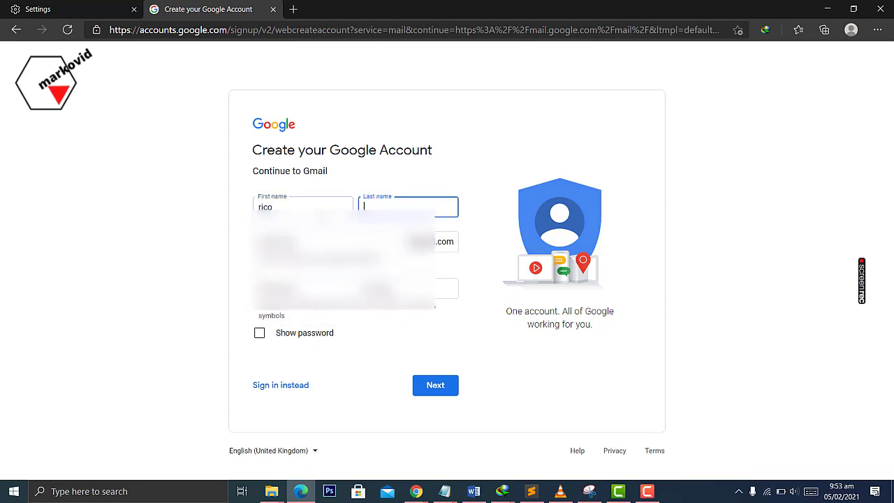
key("Tab")
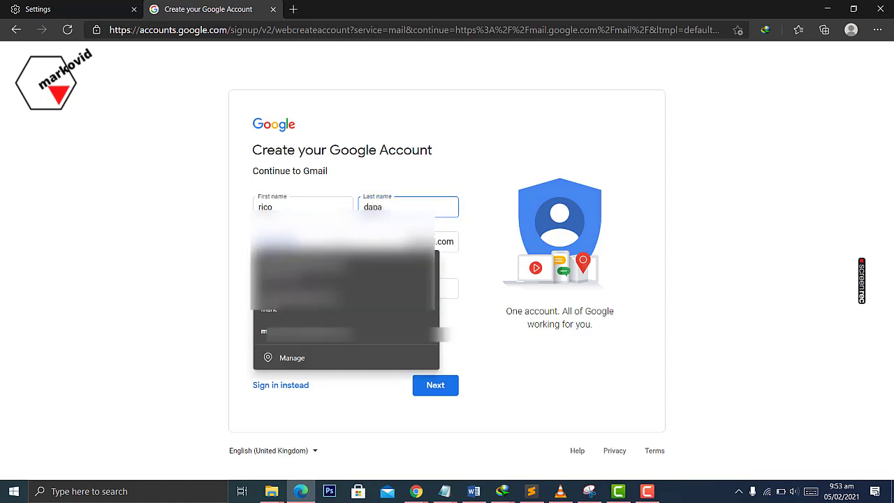
key("Escape")
left_click(149, 285)
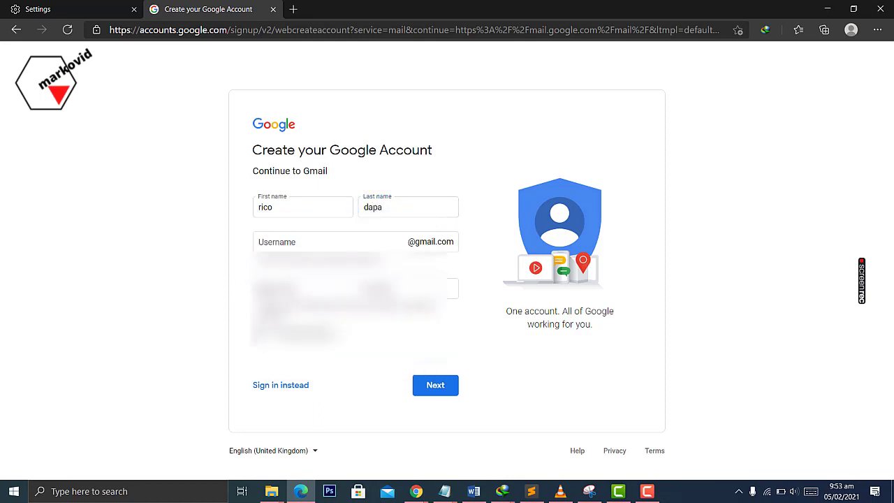
Enter the password in both fields, fill in the username, and submit the form
left_click(286, 291)
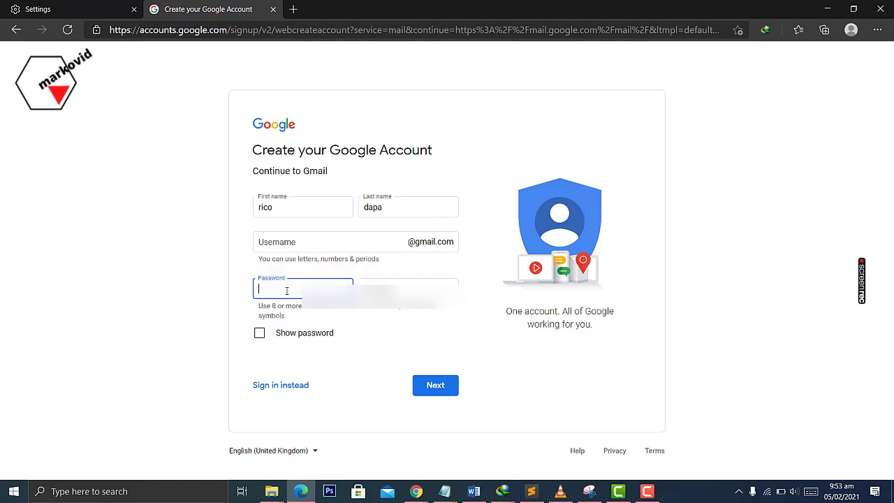
type("•••")
key("BackSpace")
key("BackSpace")
key("BackSpace")
type("••••")
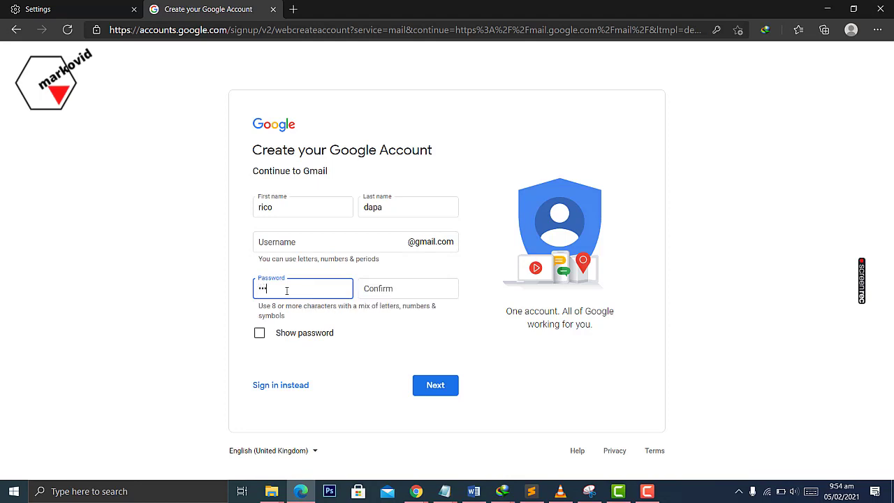
type("••••••")
key("Tab")
type("••")
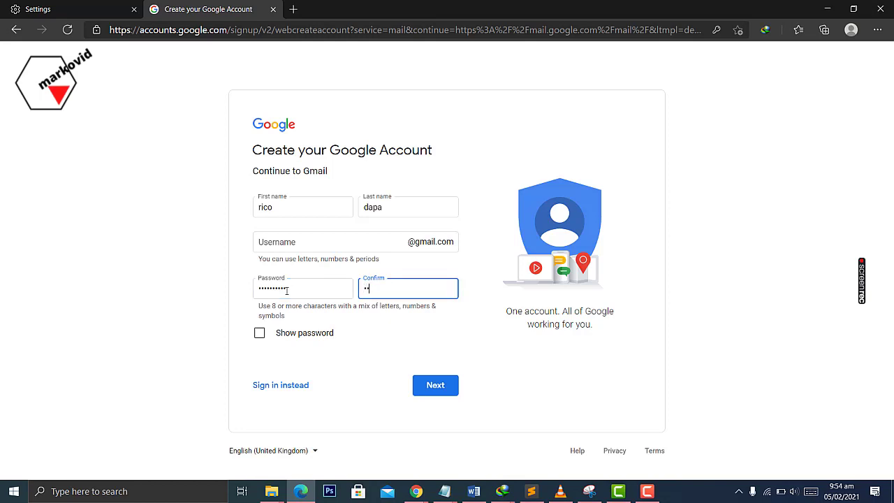
type("••••••••")
left_click(321, 236)
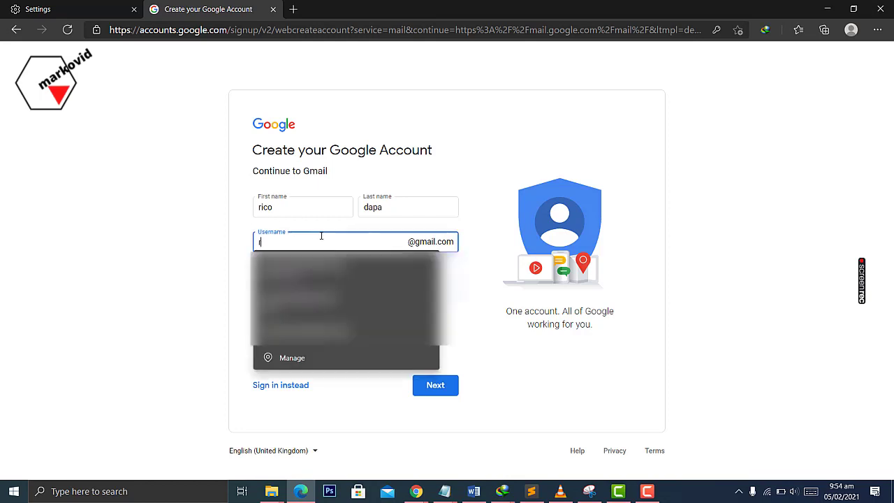
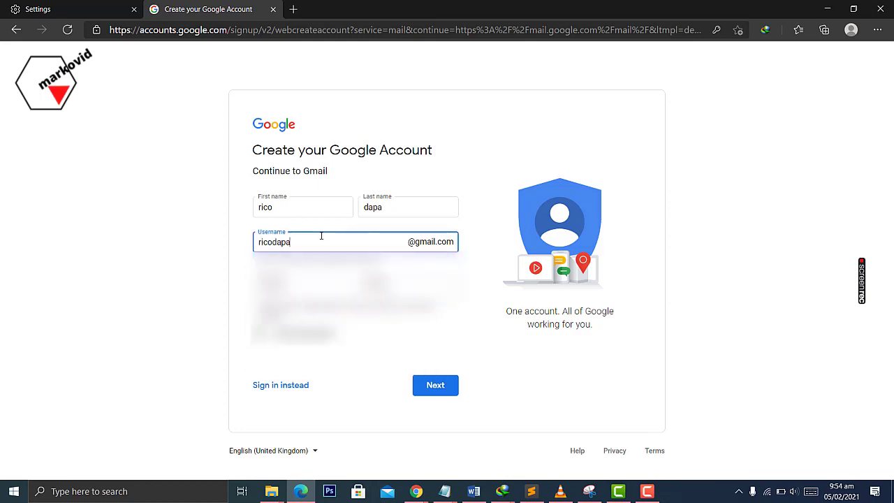
left_click(448, 387)
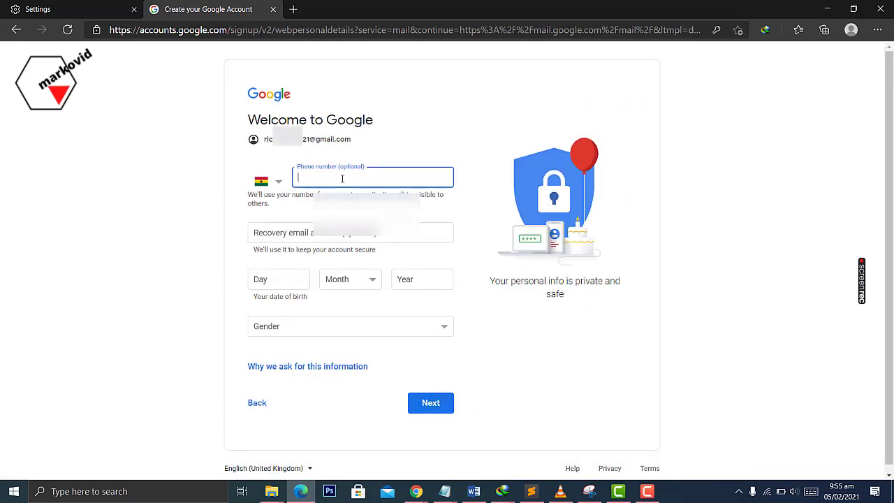
Enter the phone number, birth day 05 and birth year 1994
type("055")
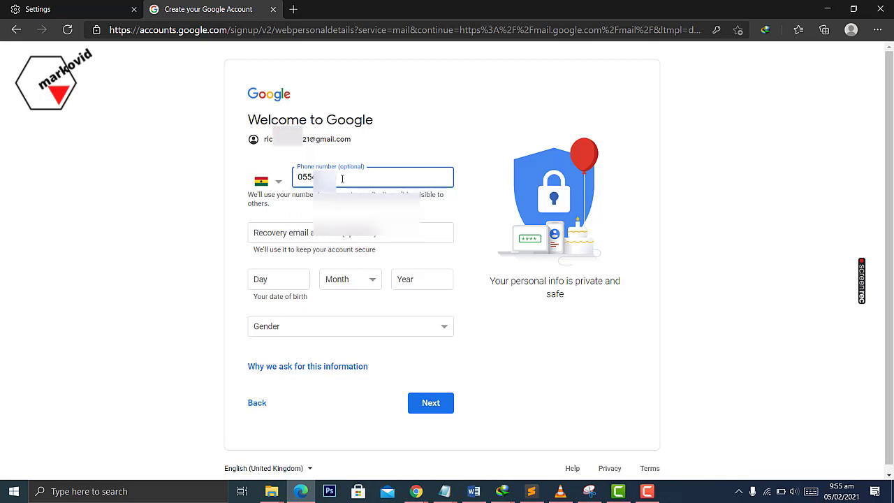
type("30")
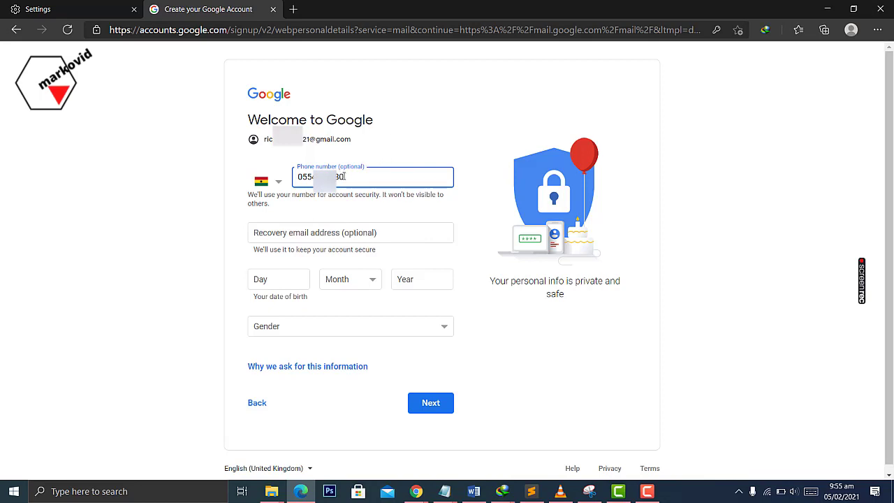
left_click(292, 278)
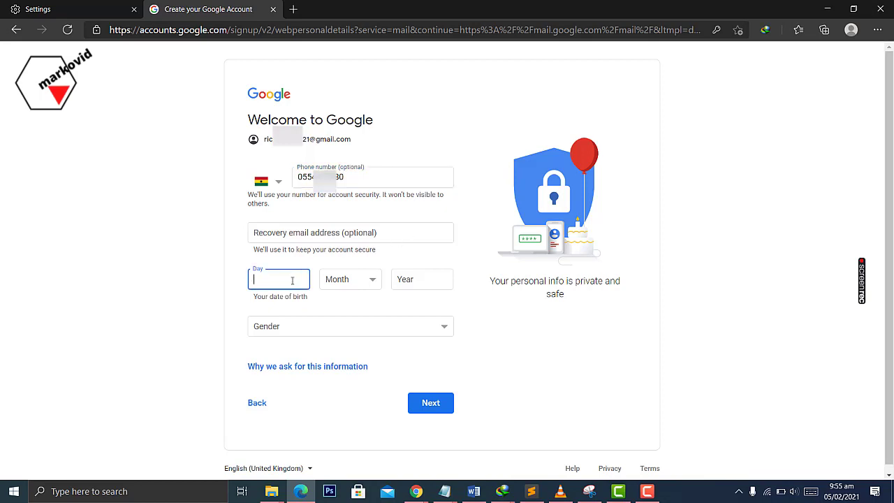
type("05")
key("Tab")
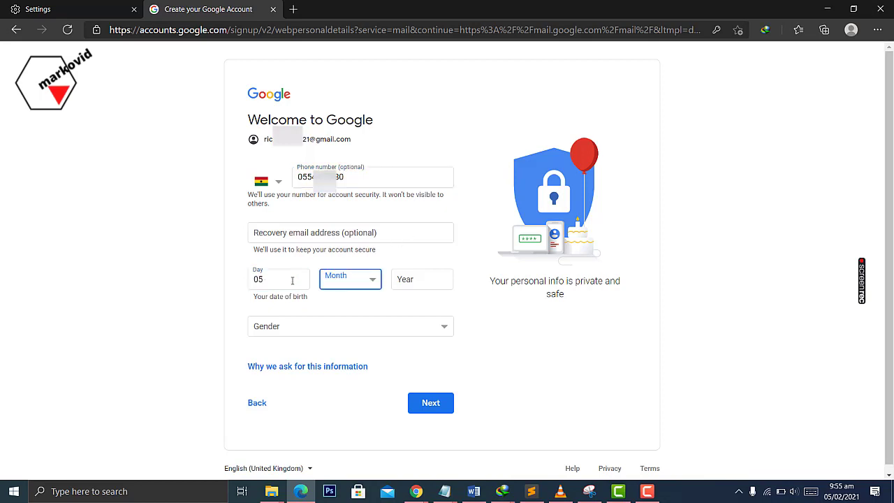
key("Tab")
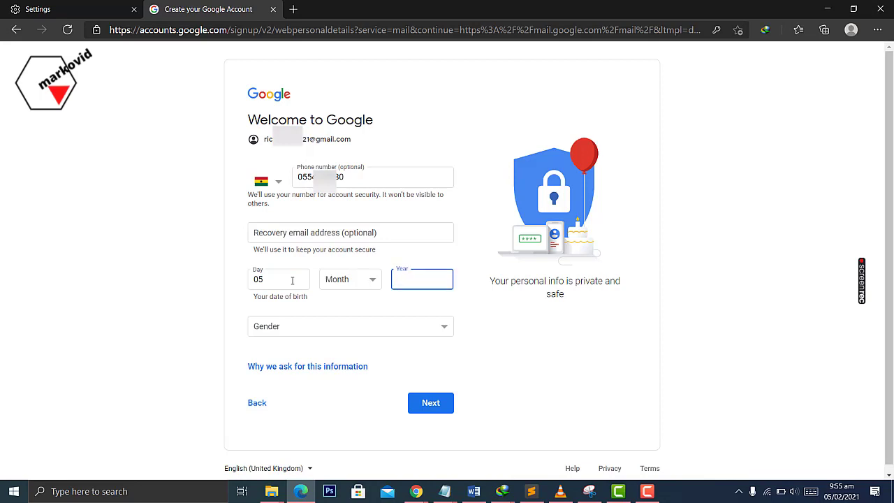
type("1994")
Set gender to Male, choose August as birth month, and submit the details
left_click(279, 334)
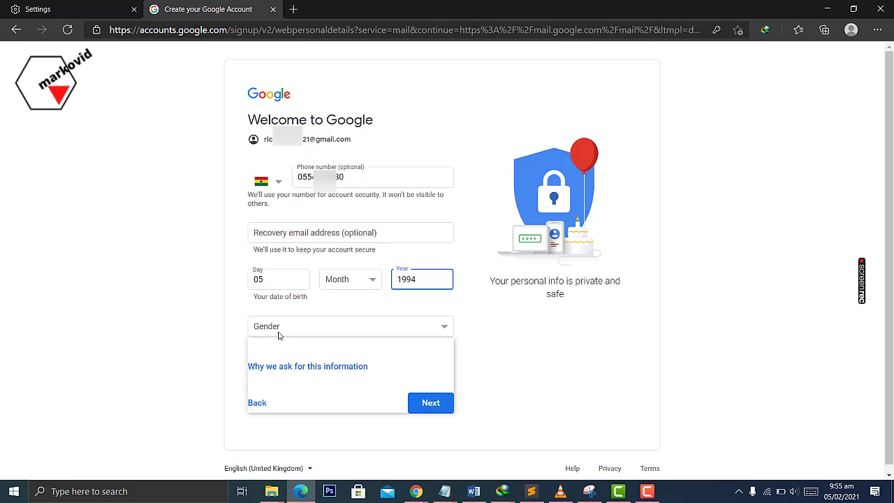
left_click(276, 366)
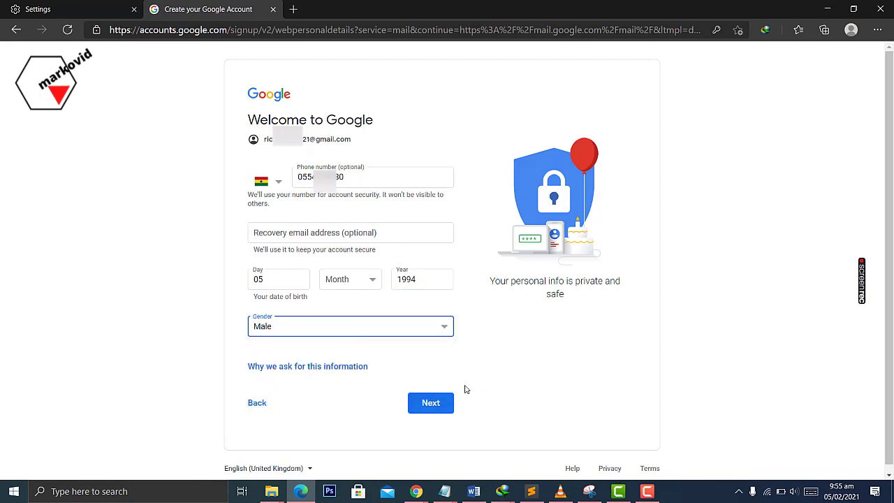
left_click(440, 404)
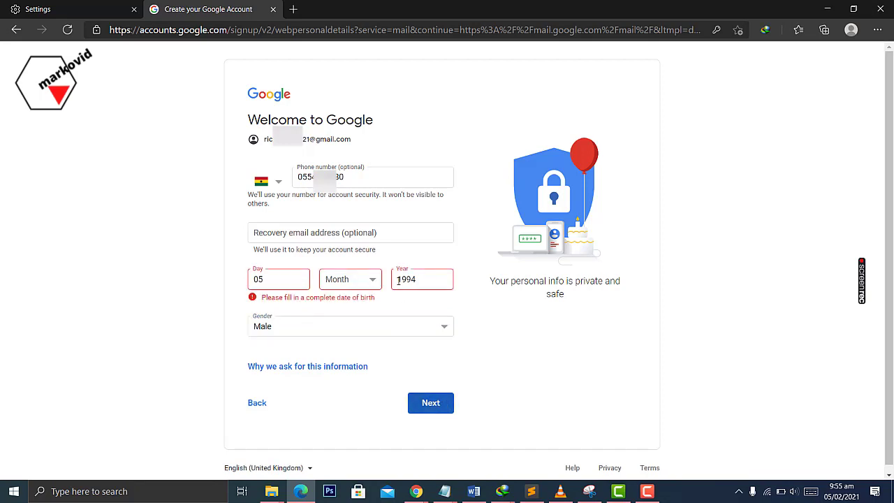
left_click(369, 281)
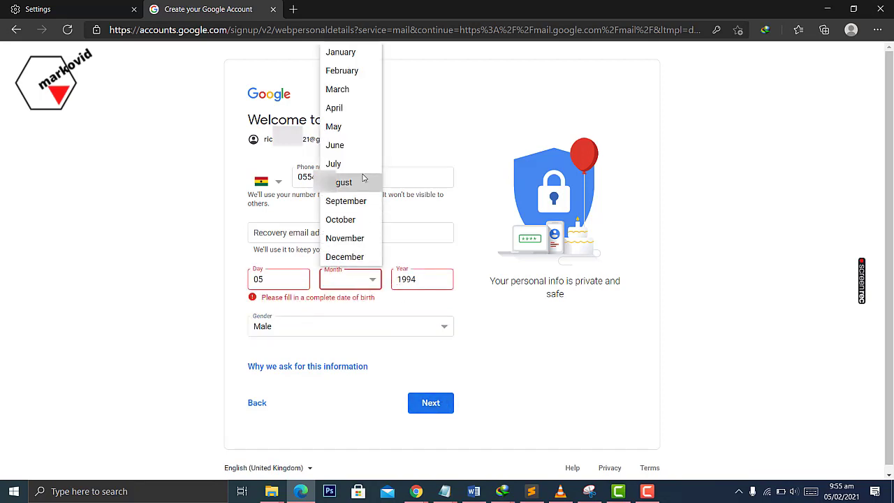
left_click(362, 181)
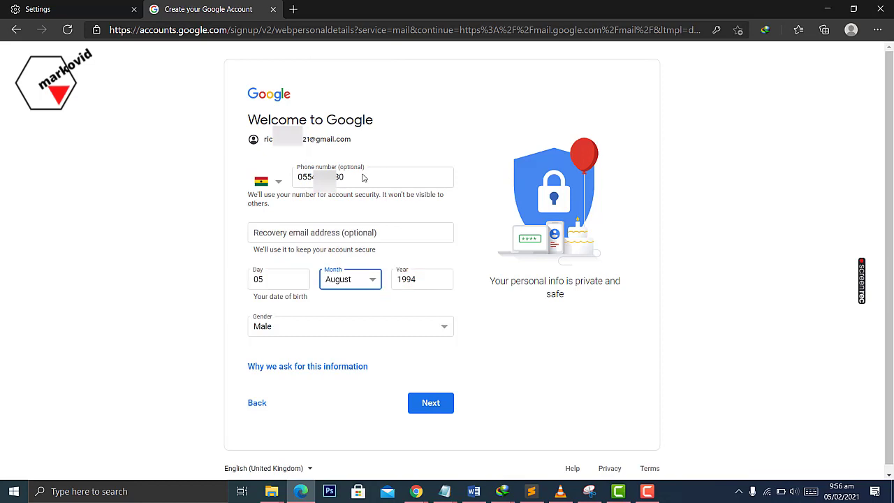
left_click(428, 411)
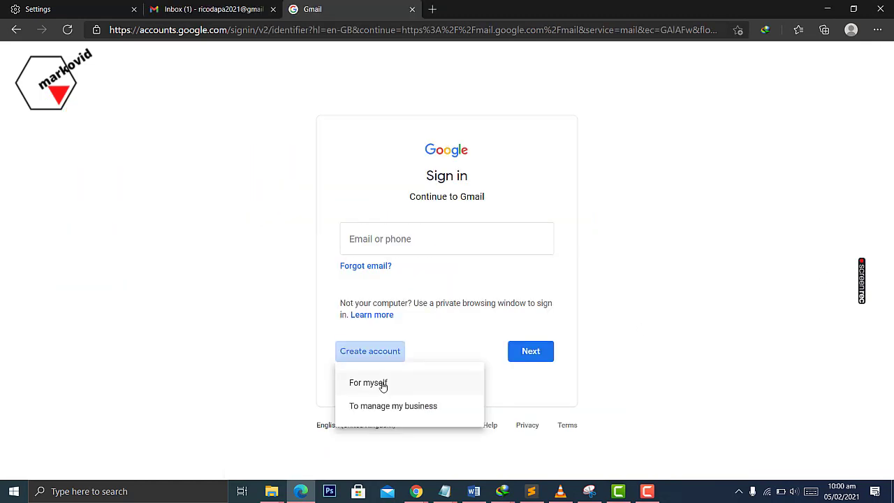
Begin another personal account, entering the first name, last name and username
left_click(381, 384)
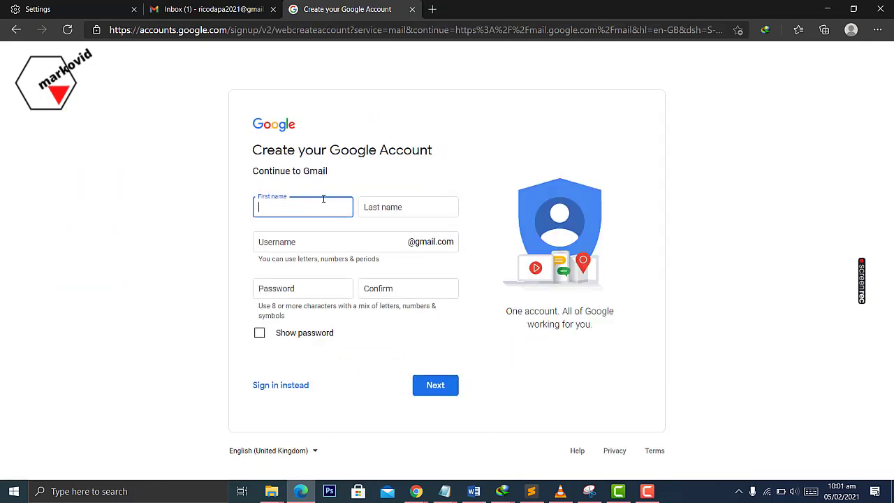
key("BackSpace")
key("BackSpace")
key("BackSpace")
key("Tab")
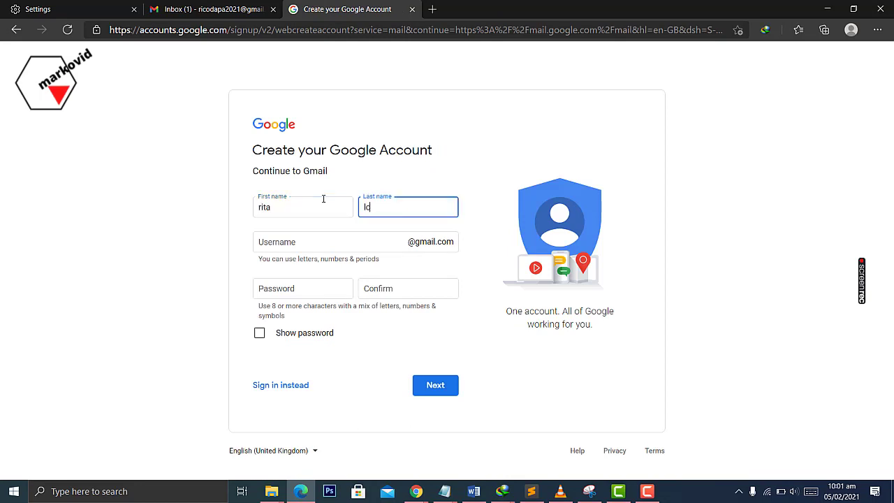
key("Tab")
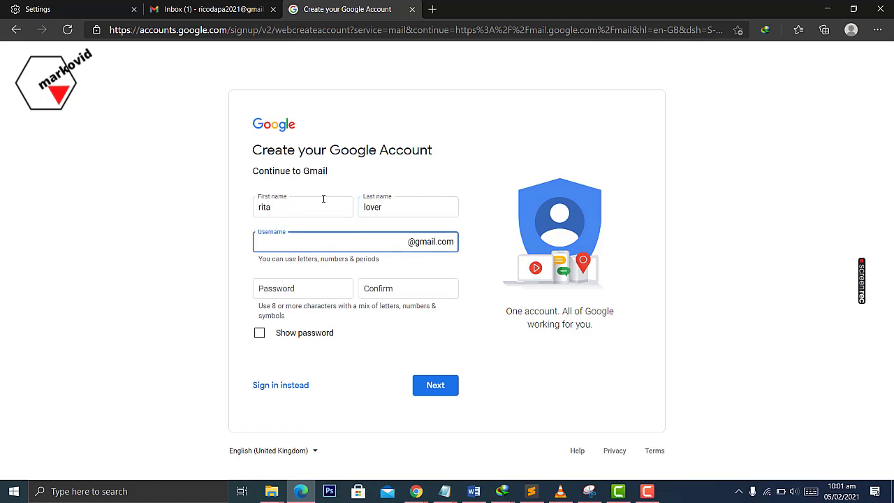
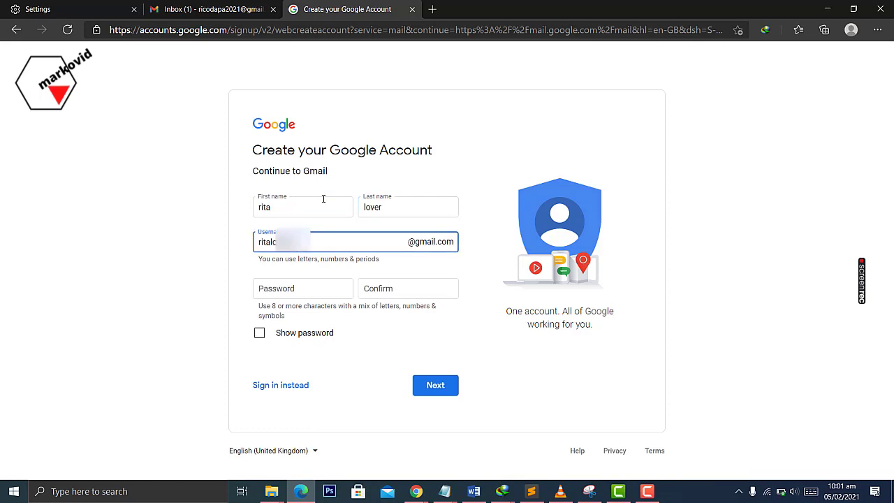
Type the password in both password fields and submit the form
left_click(329, 285)
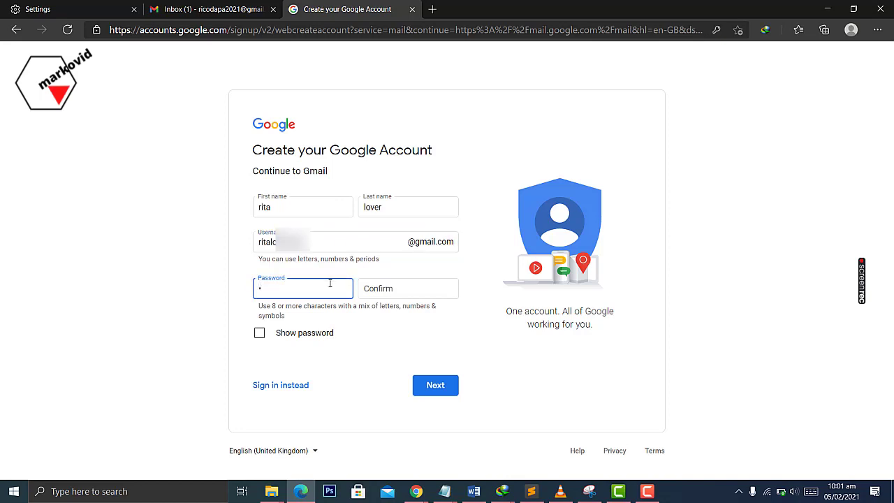
key("Tab")
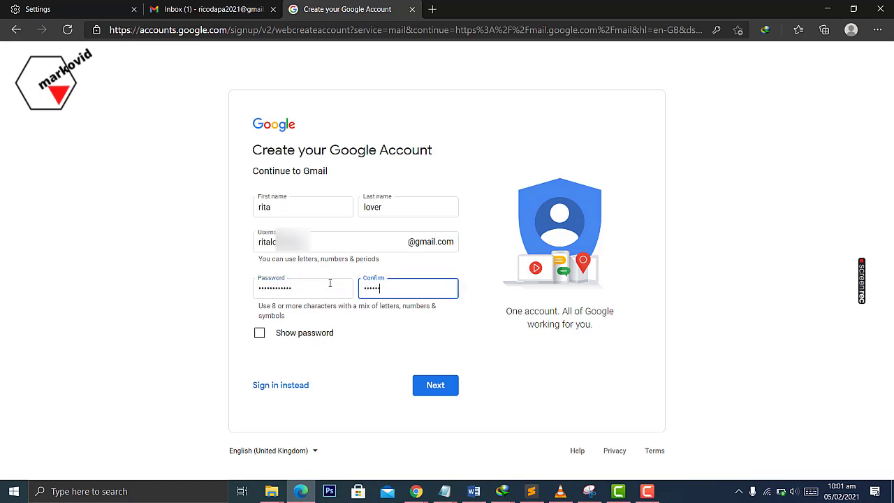
left_click(448, 384)
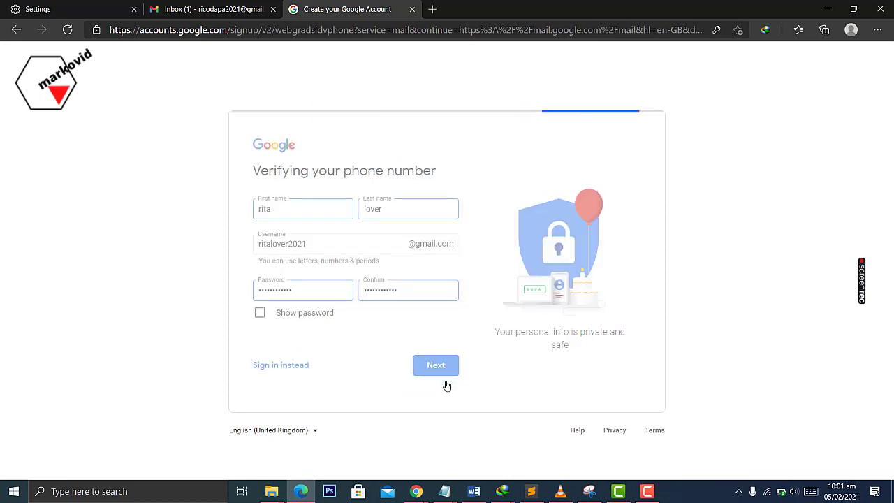
Fill in the saved phone number from autofill and submit it for verification
key("Down")
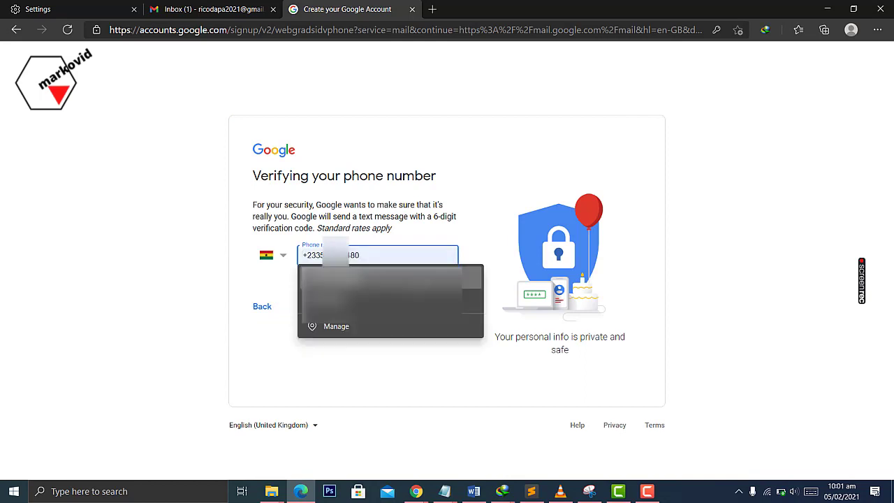
key("Return")
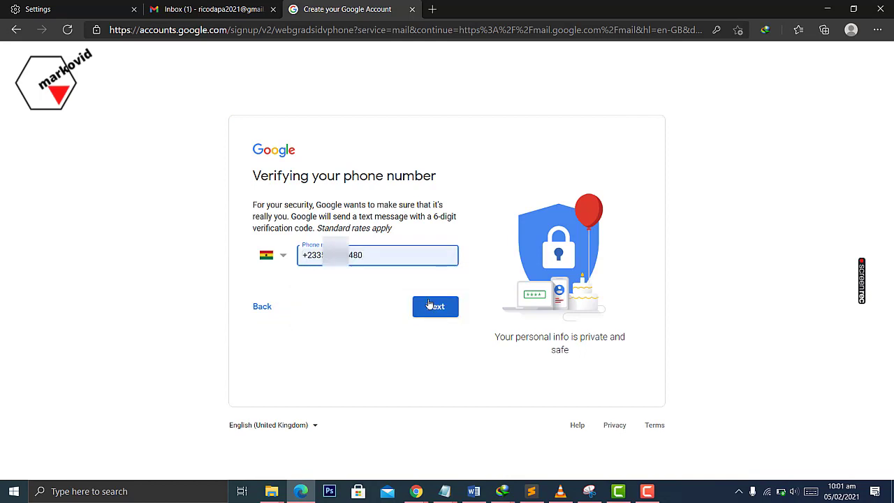
left_click(428, 306)
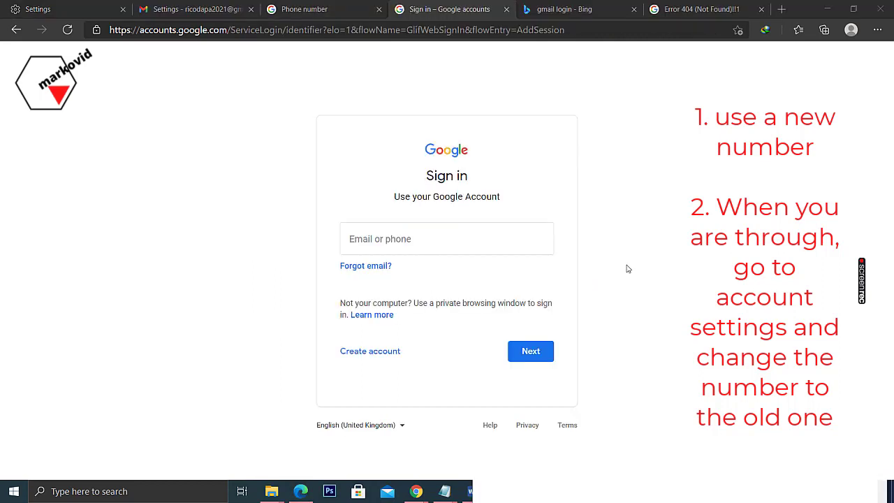
Start a new personal account and enter the first and last name
left_click(388, 354)
left_click(390, 384)
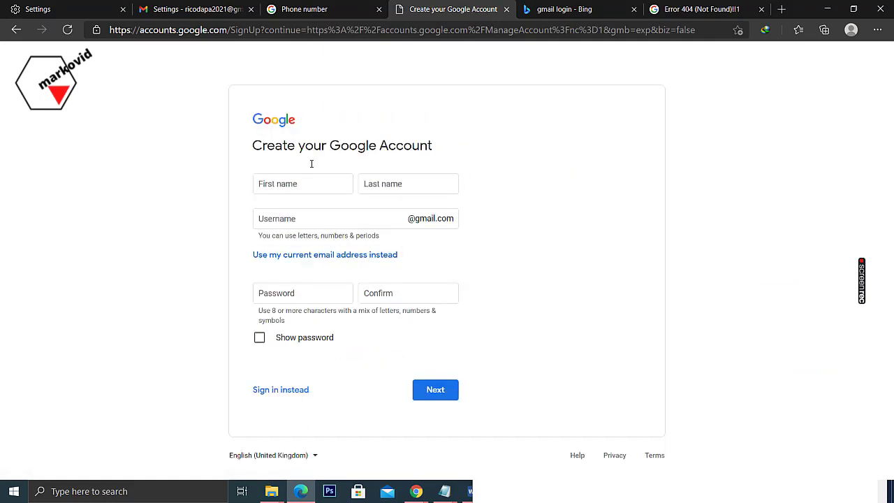
left_click(313, 185)
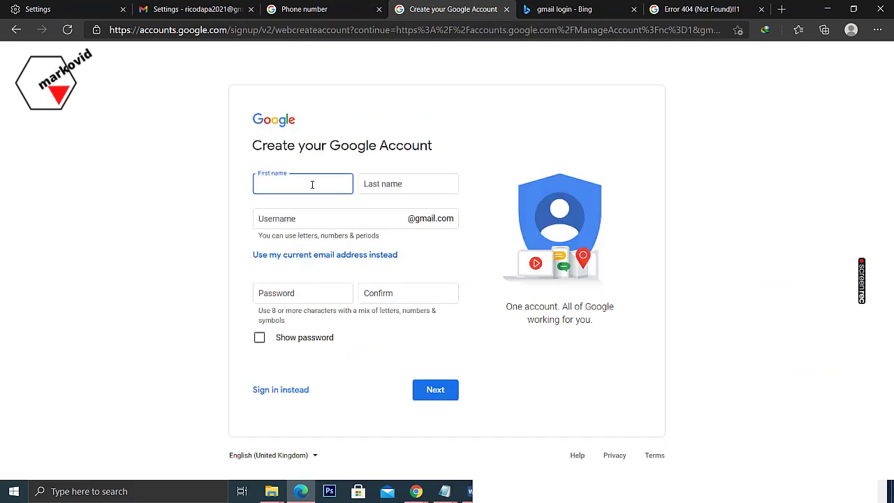
key("Tab")
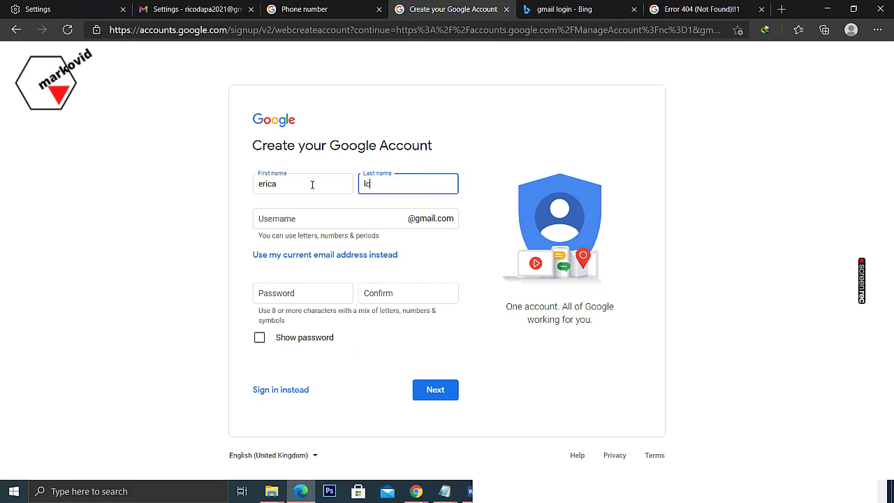
Enter a username, replace the taken one with an available choice, and submit
left_click(320, 217)
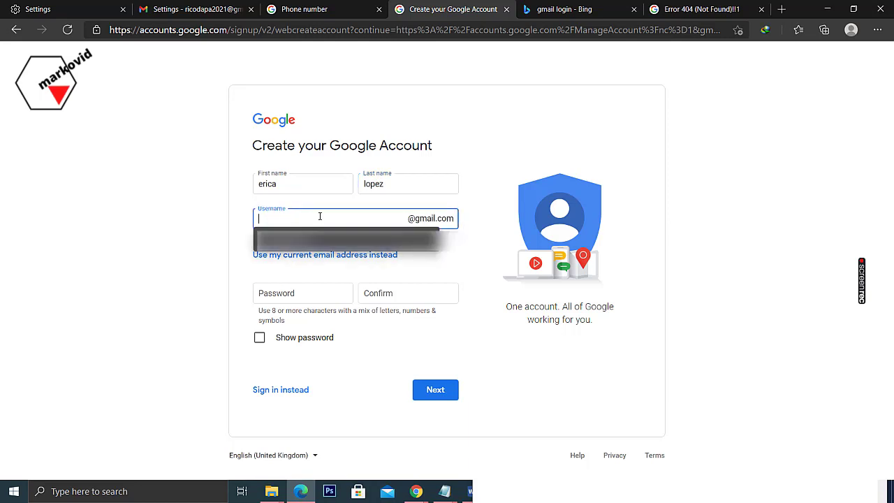
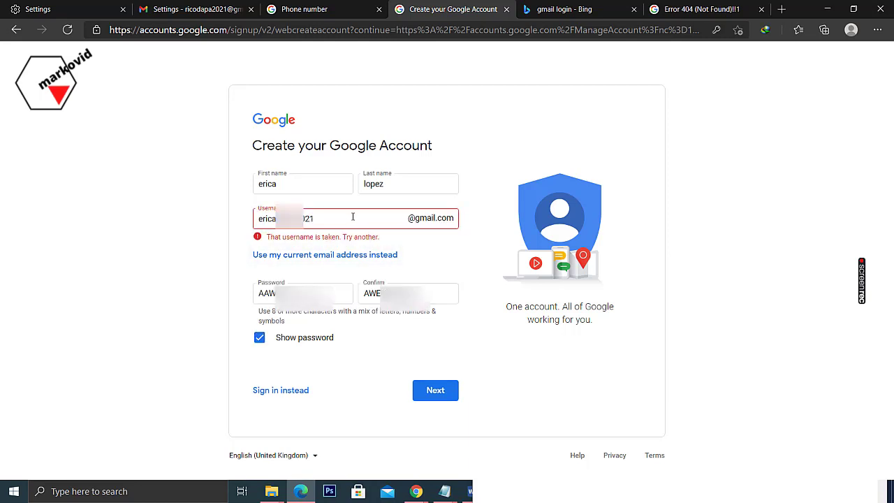
left_click(349, 222)
left_click(428, 257)
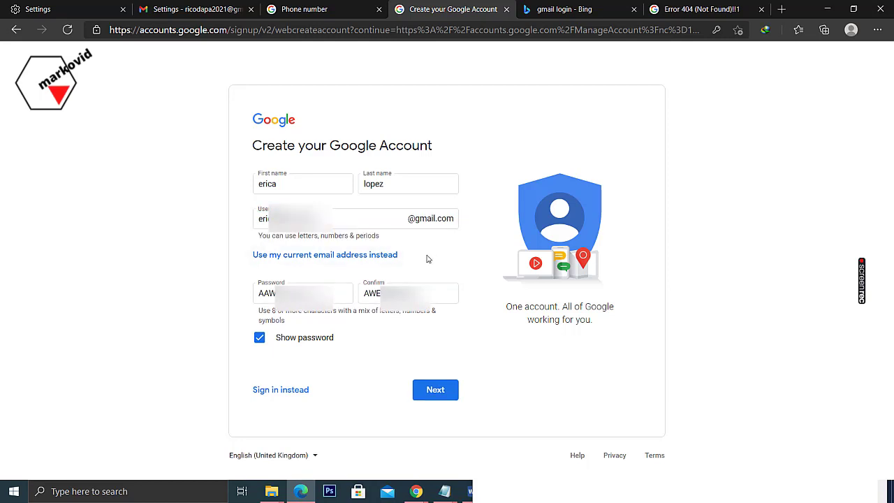
left_click(421, 395)
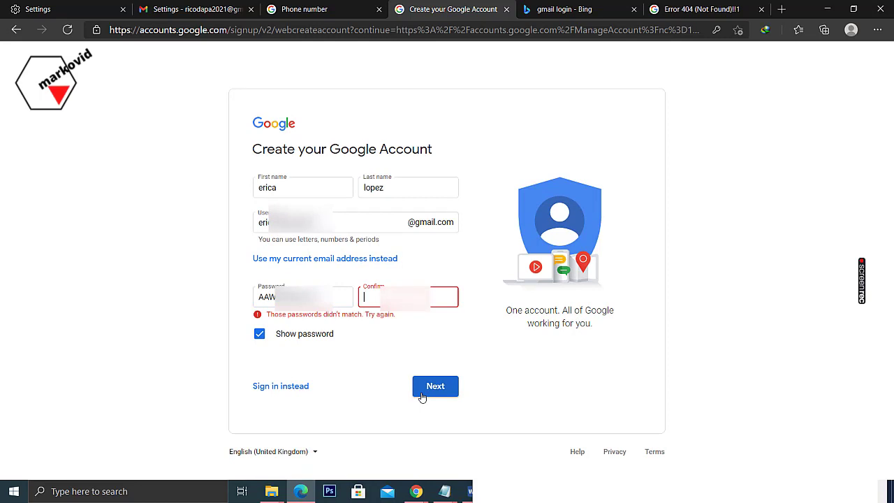
Fix the mismatched password and confirmation, then resubmit the sign-up details
left_click(271, 297)
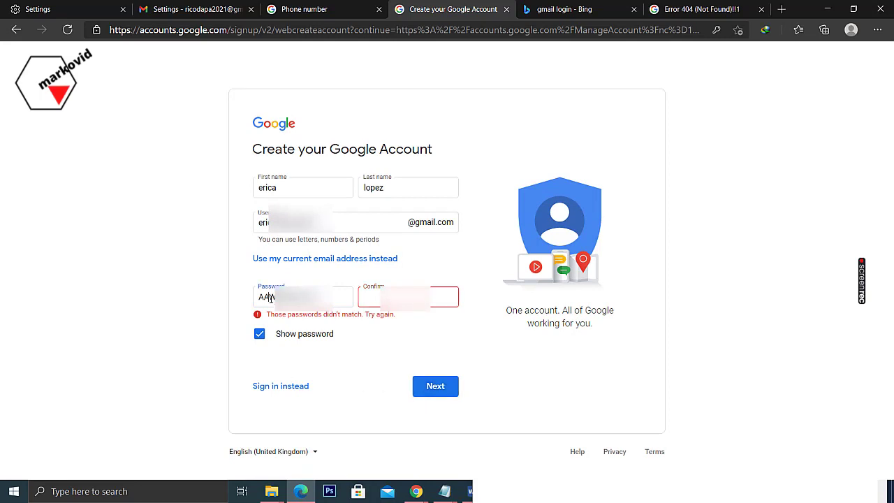
key("BackSpace")
left_click(361, 298)
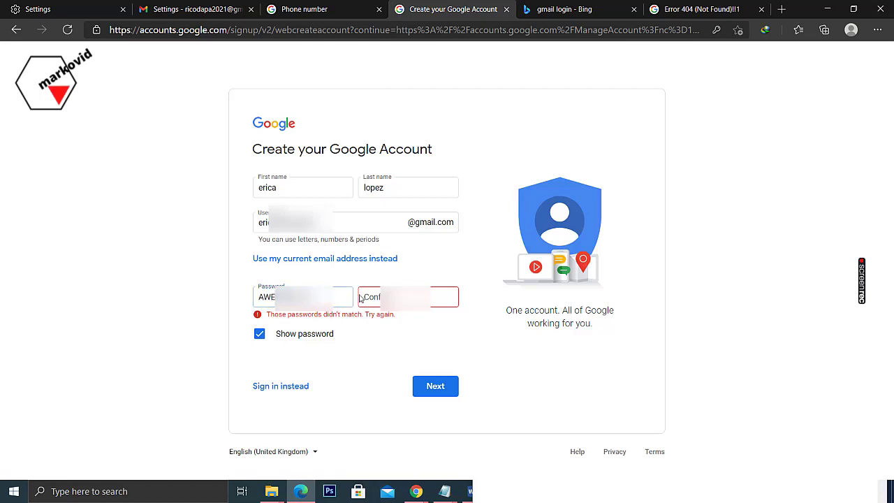
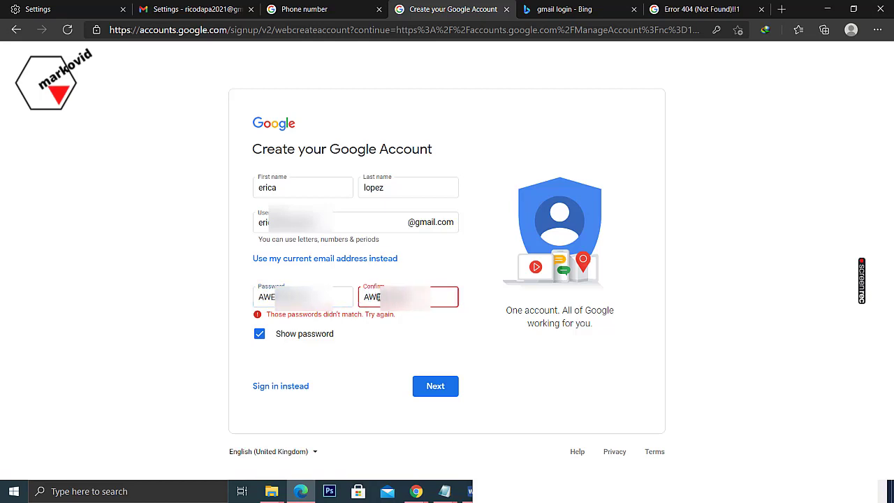
left_click(449, 395)
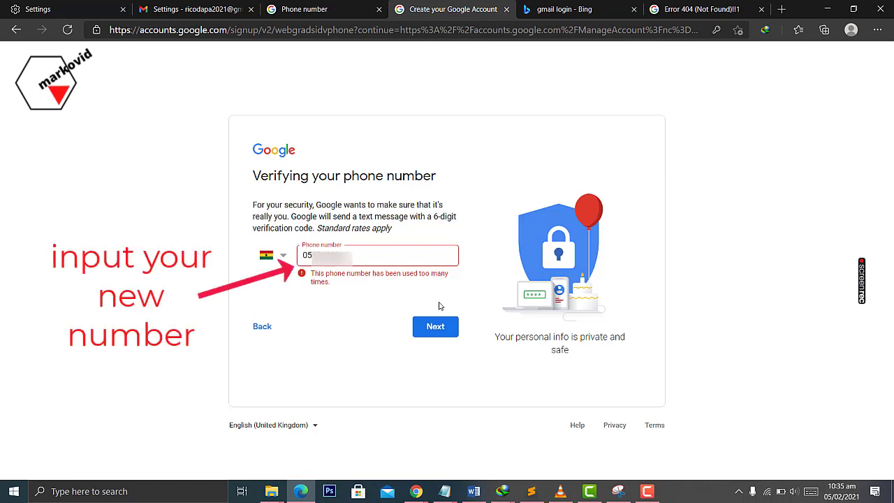
Submit a new phone number and verify it with the 6-digit SMS code
left_click(442, 325)
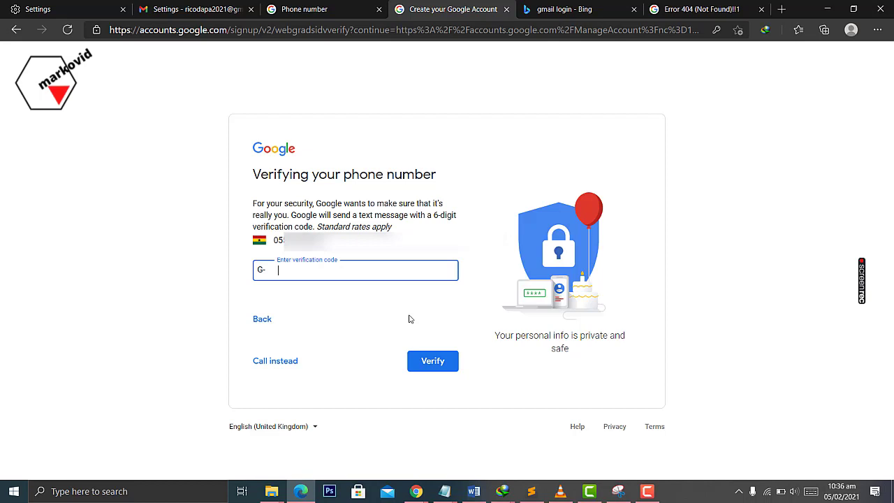
left_click(646, 492)
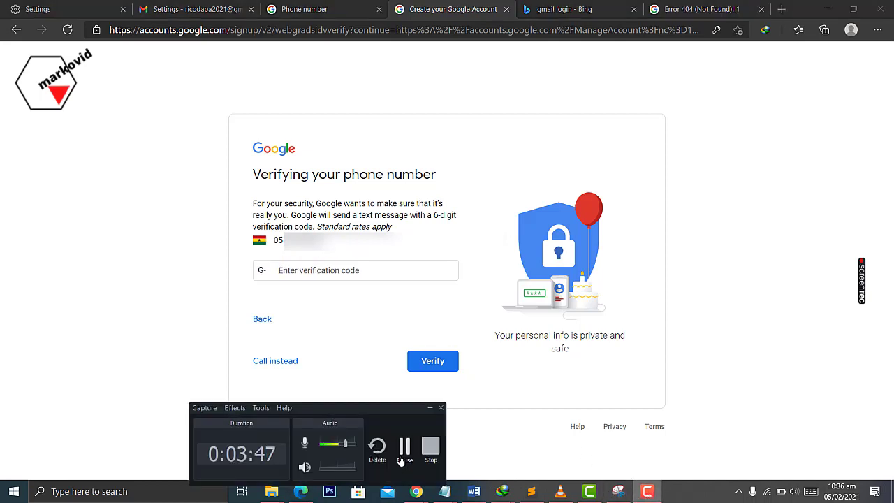
left_click(417, 307)
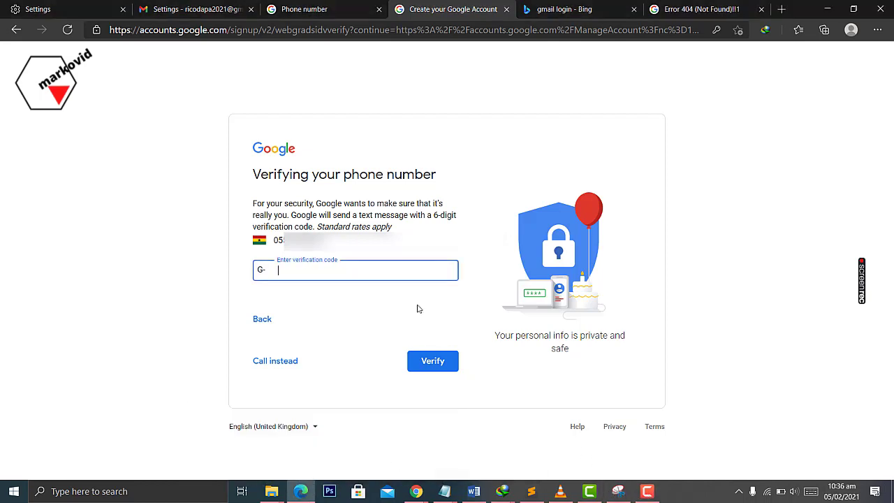
left_click(657, 495)
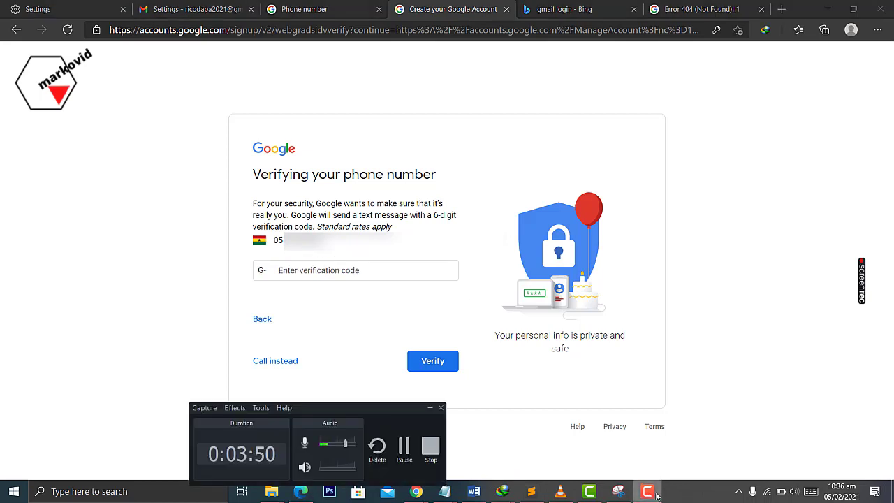
left_click(428, 341)
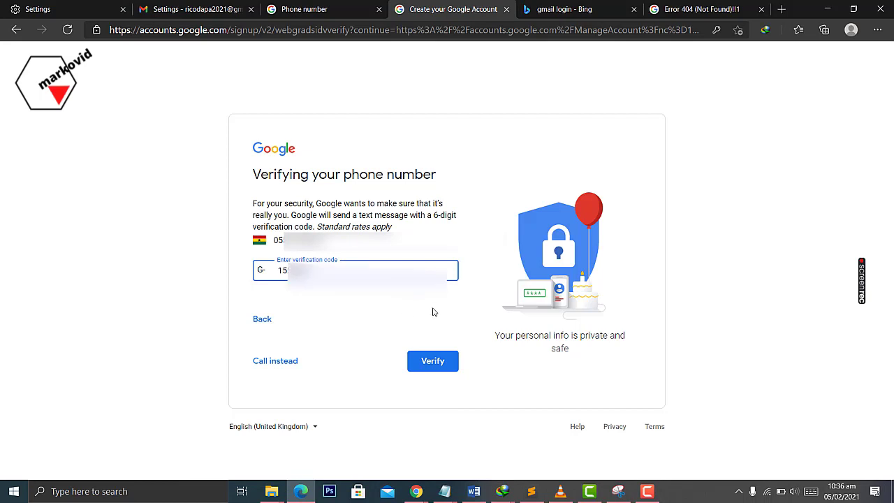
left_click(443, 363)
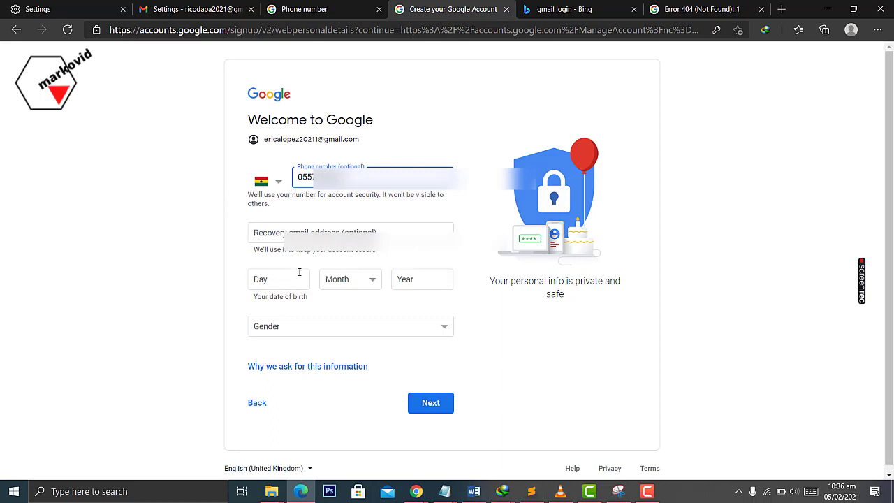
Enter birth date 25 September 1995, set gender to Female, and continue
left_click(298, 280)
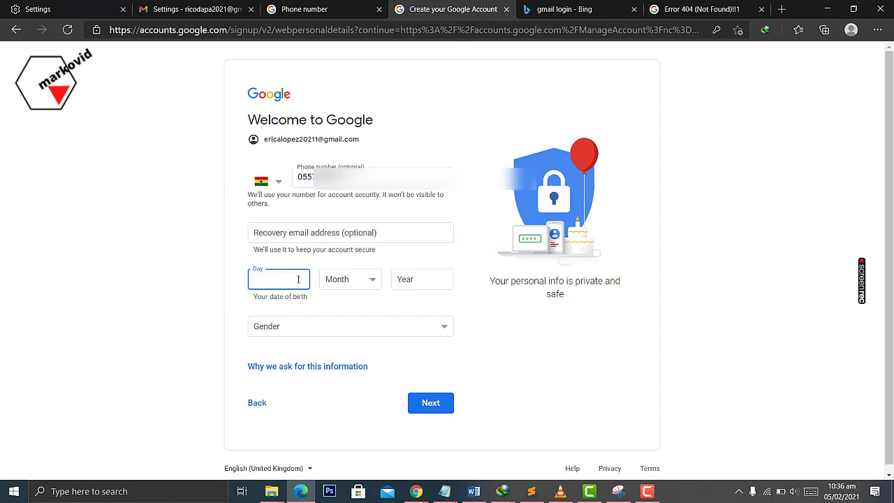
type("25")
left_click(335, 282)
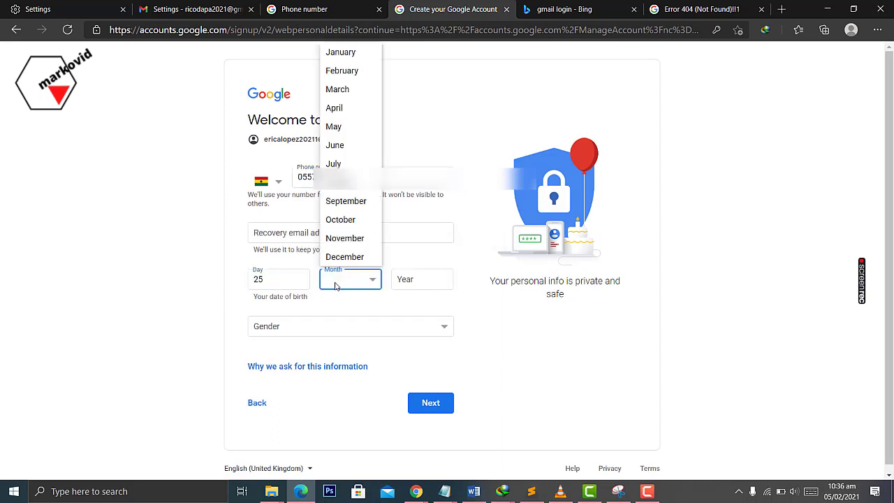
left_click(339, 202)
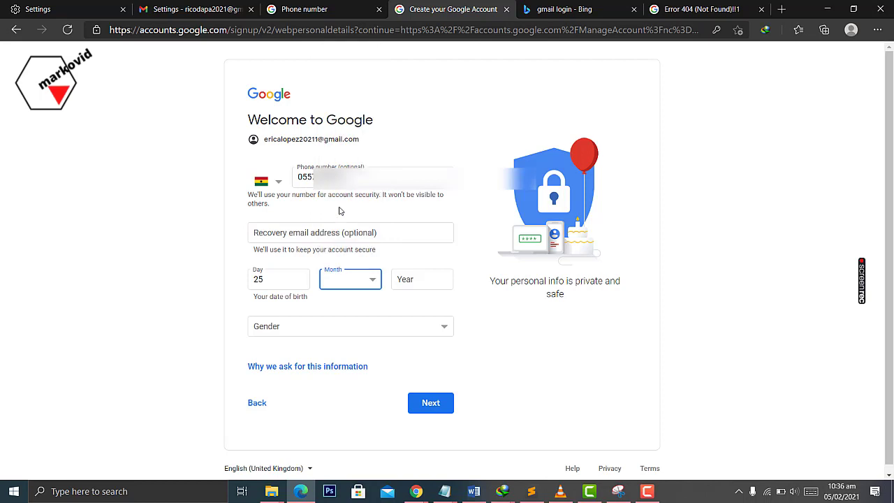
left_click(417, 279)
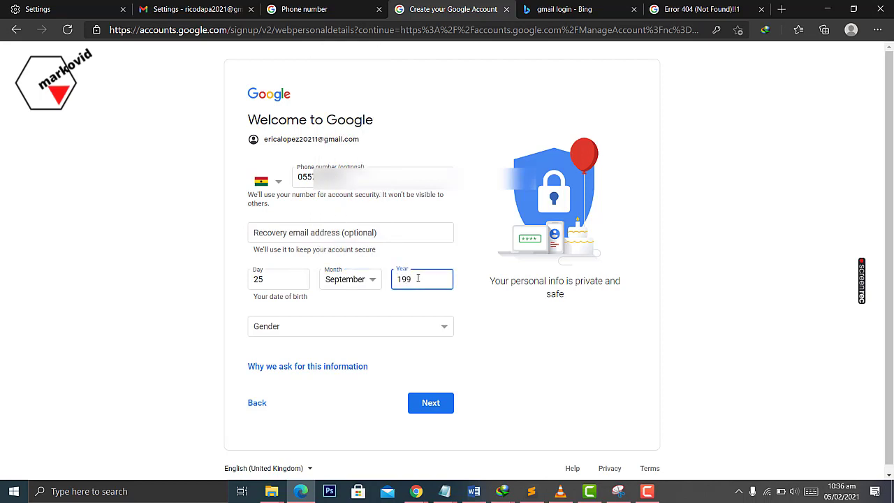
left_click(397, 330)
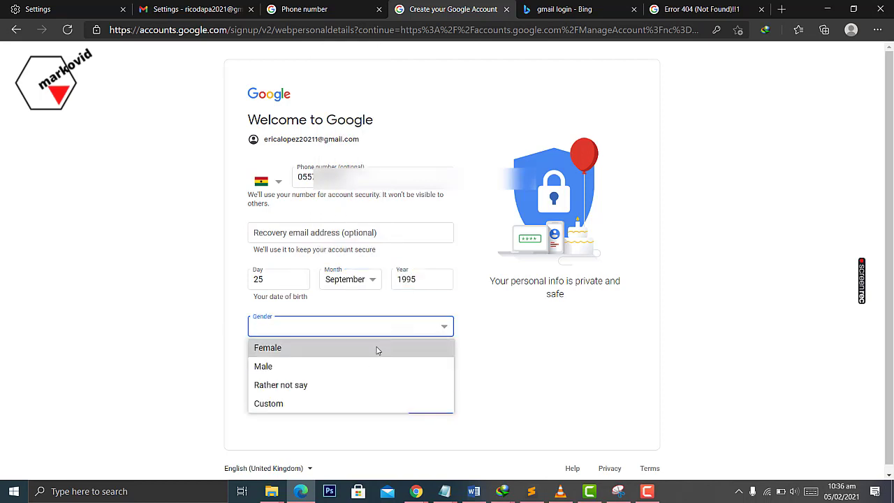
left_click(378, 349)
left_click(436, 404)
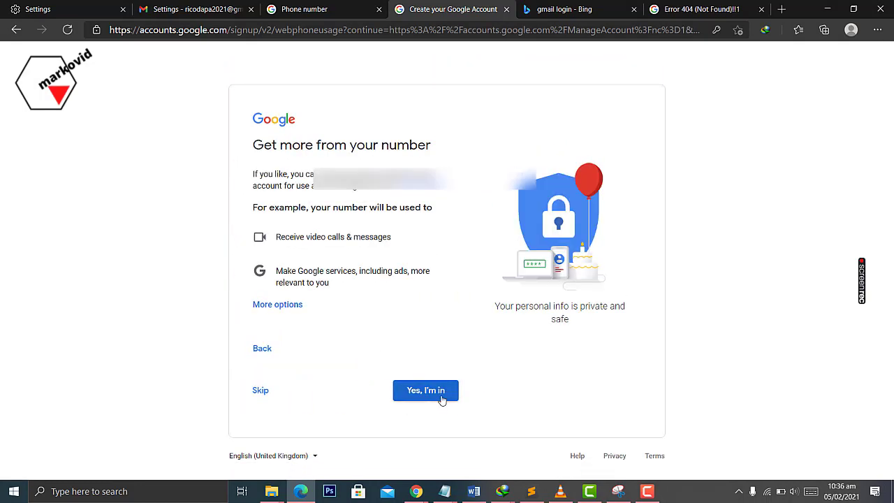
Accept using the number, dismiss the Google Meet popup, and open Manage your Google Account
left_click(441, 400)
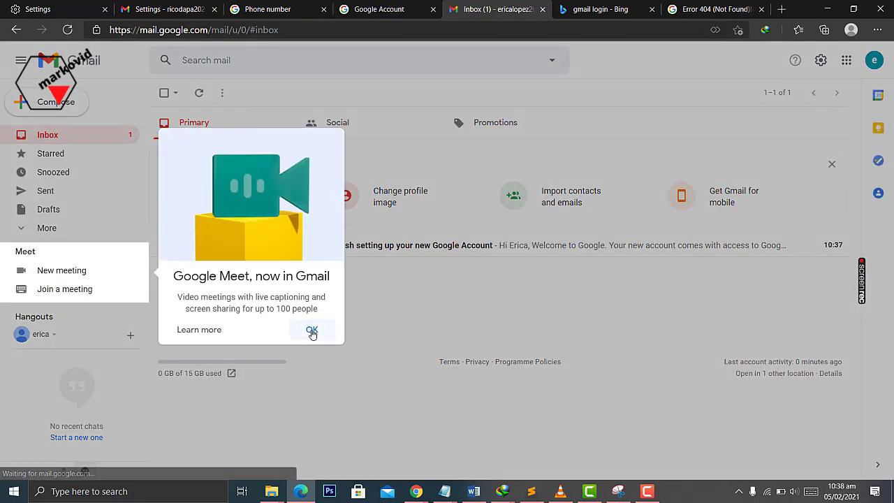
left_click(310, 330)
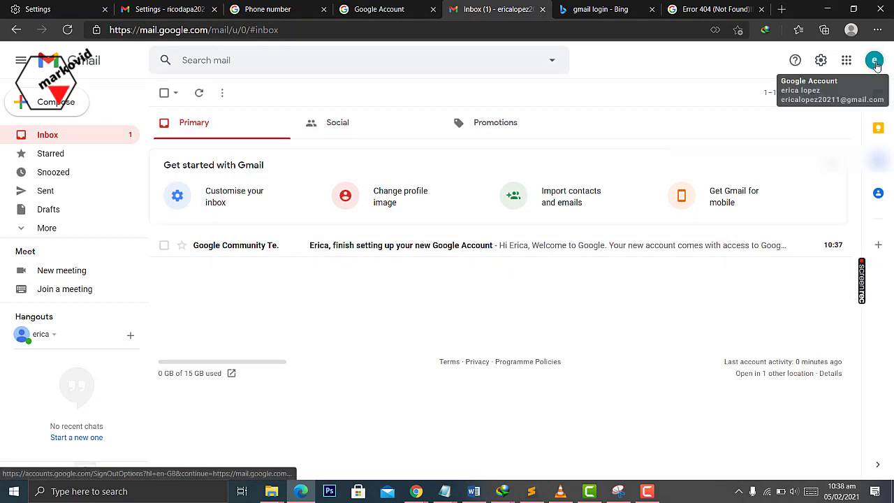
left_click(874, 61)
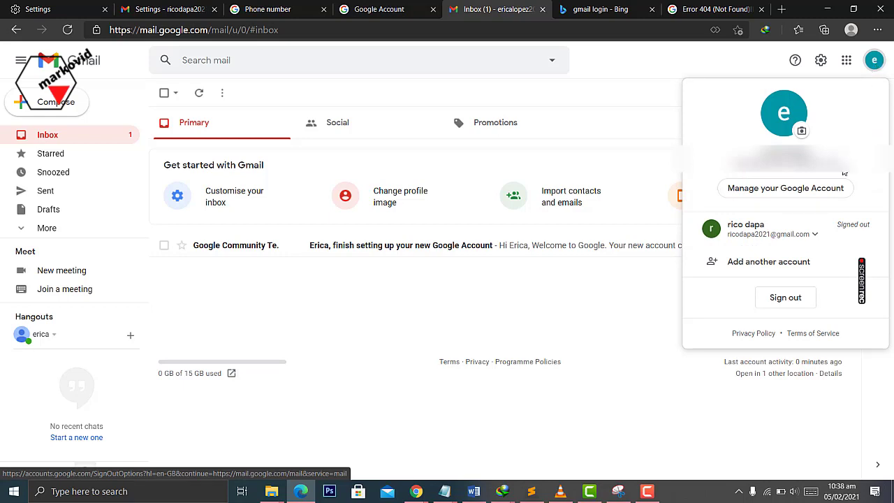
left_click(785, 192)
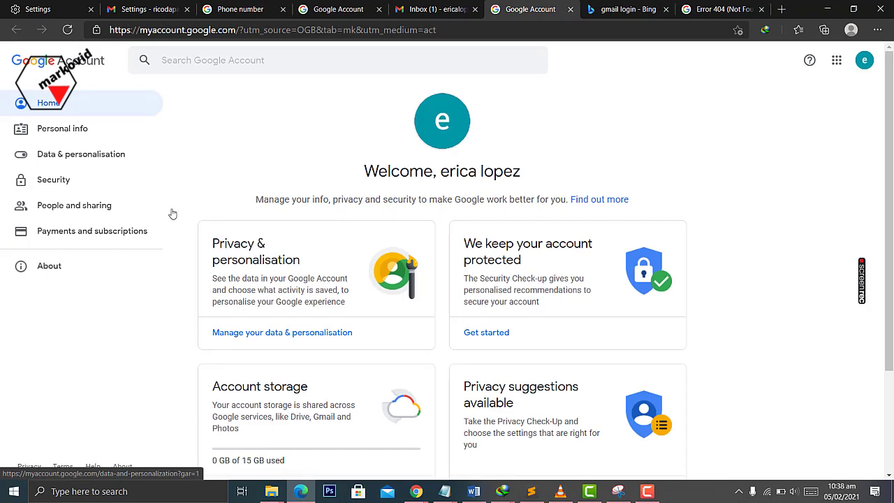
Go to Personal info and open the Phone entry under Contact info
left_click(80, 136)
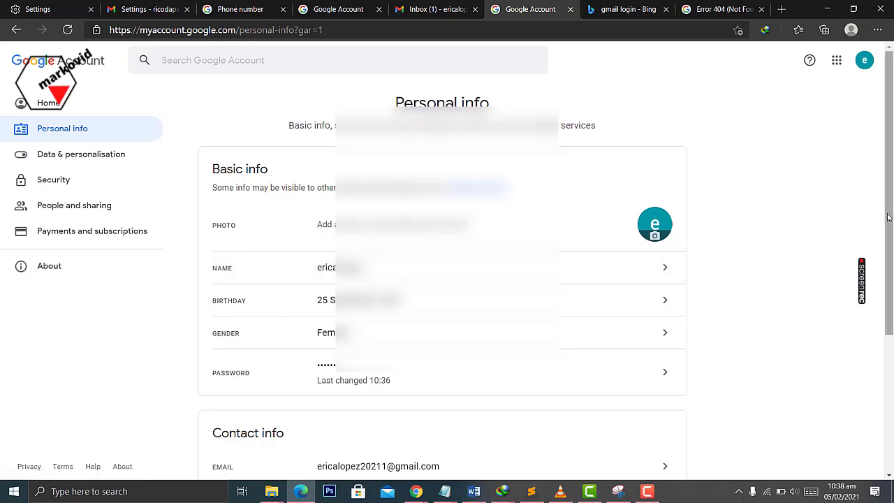
scroll(887, 218, "down", 2)
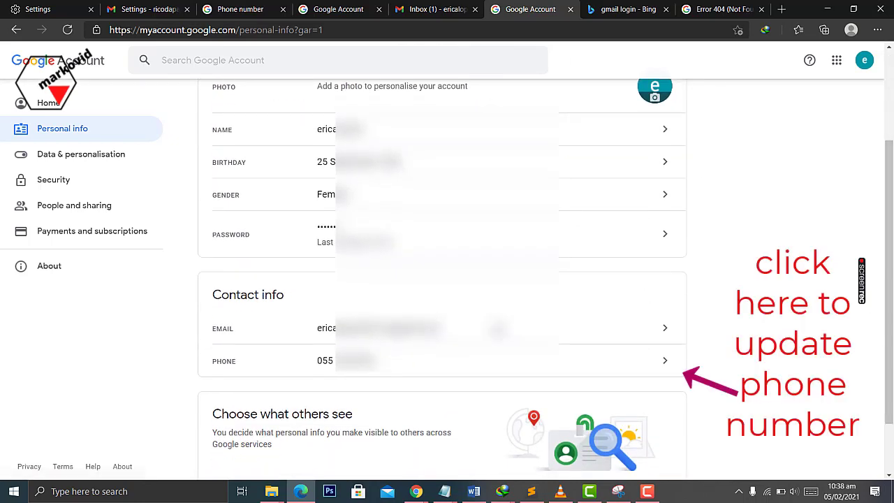
left_click(509, 367)
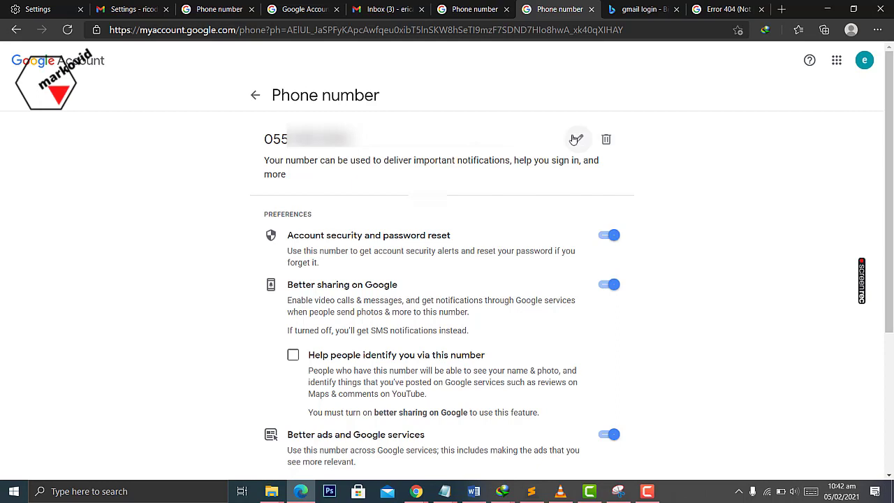
Start editing the phone number and re-verify identity with the account password
left_click(576, 139)
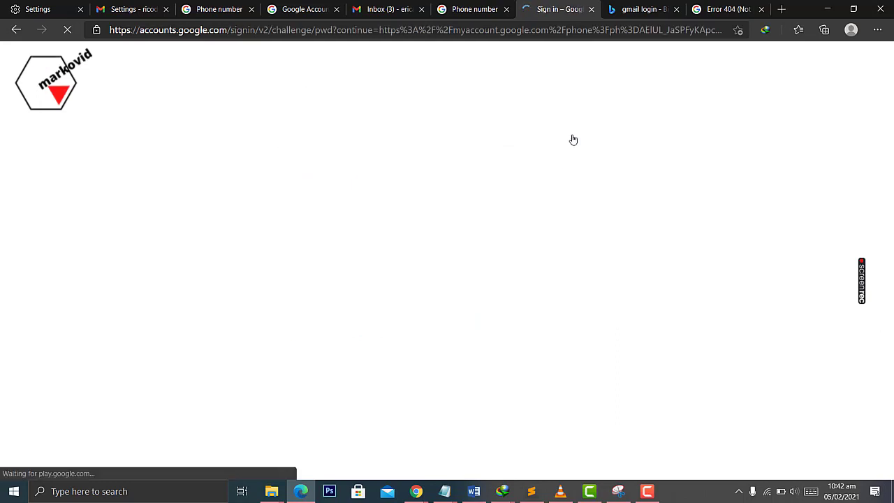
left_click(443, 264)
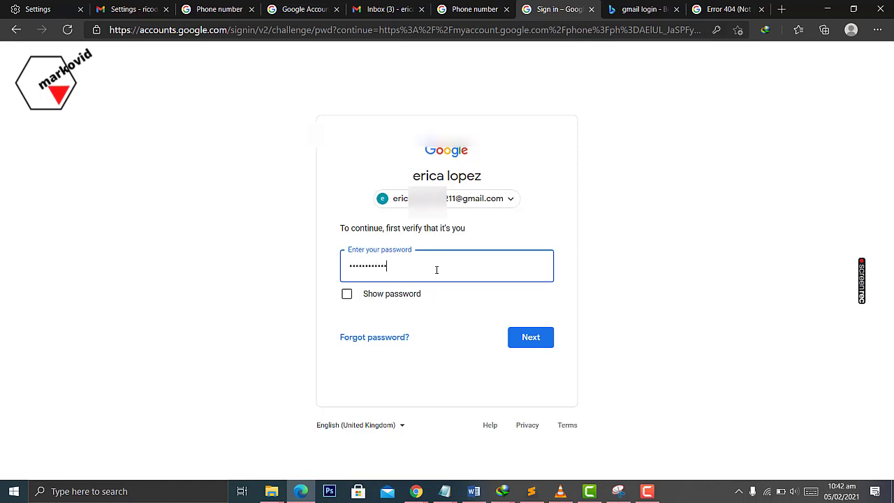
key("Return")
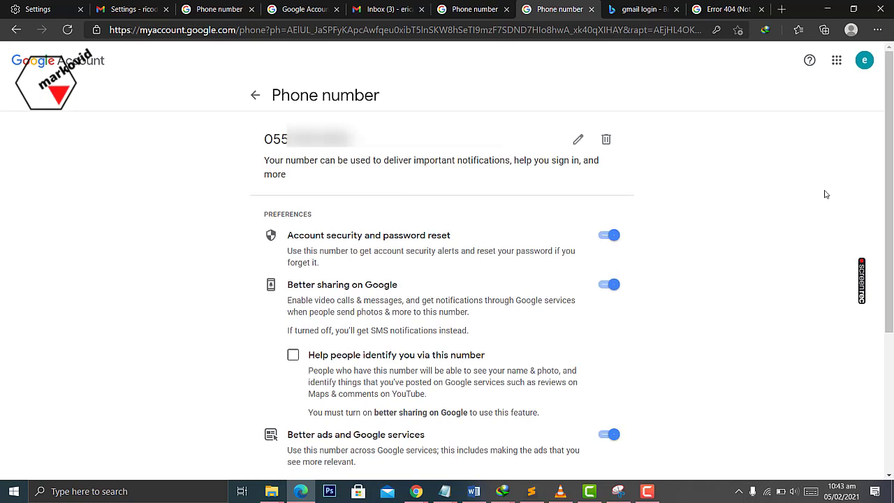
Edit the account's phone number, replacing the current one with the original phone number
left_click(576, 143)
left_click(577, 142)
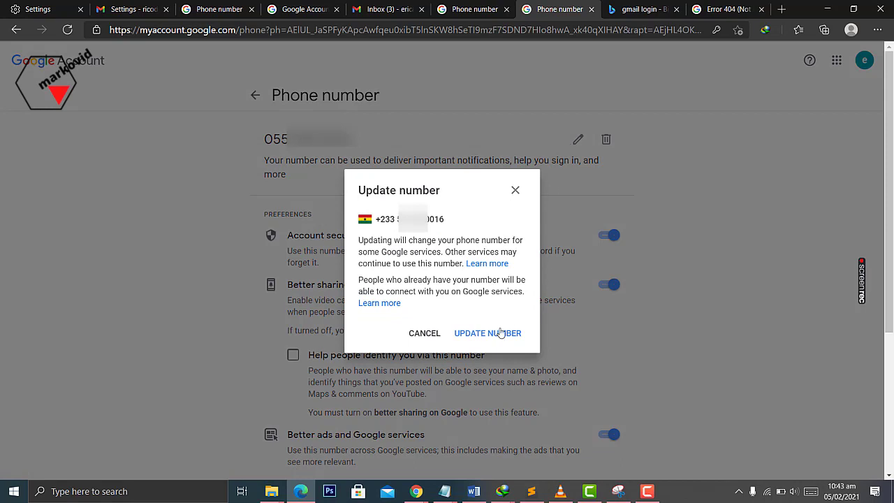
left_click(492, 334)
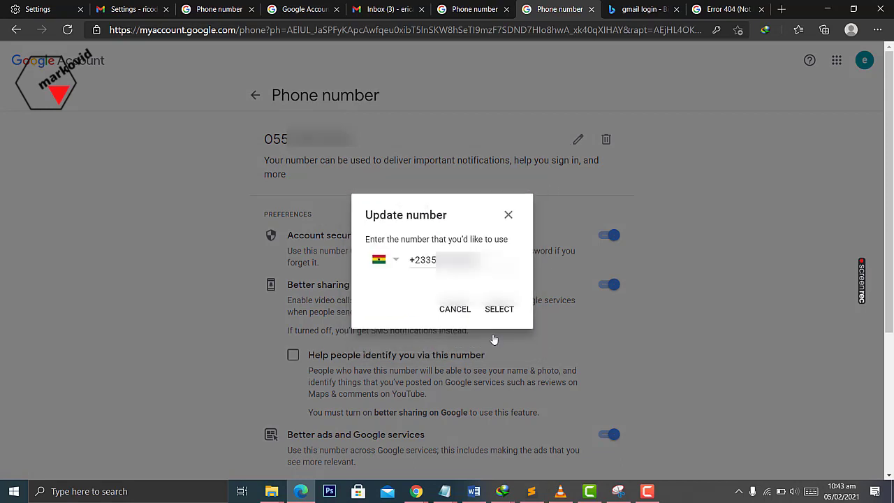
key("ctrl+a")
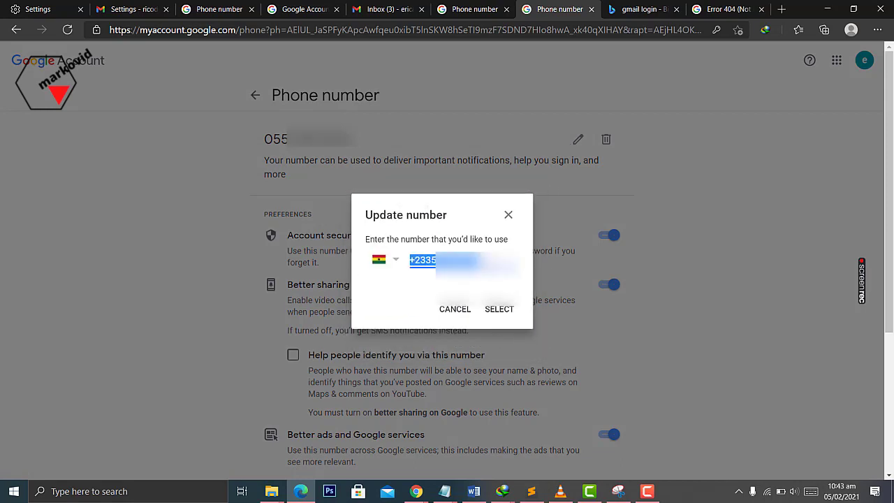
type("05")
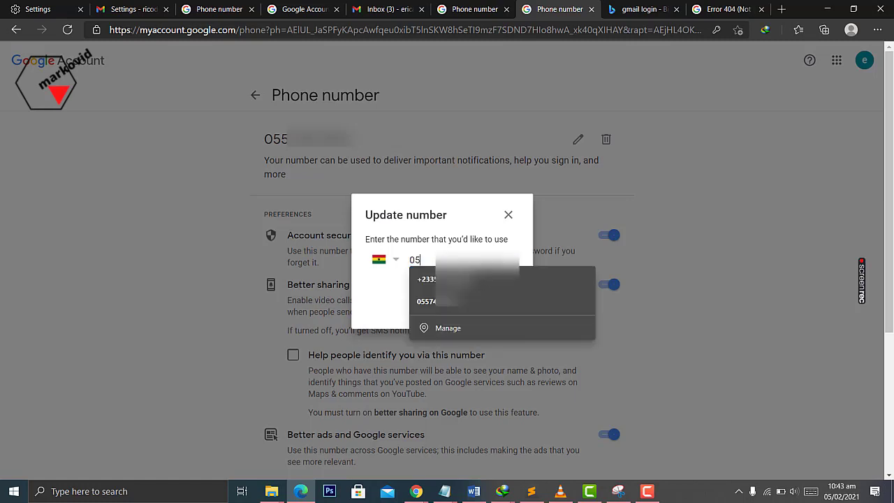
type("541")
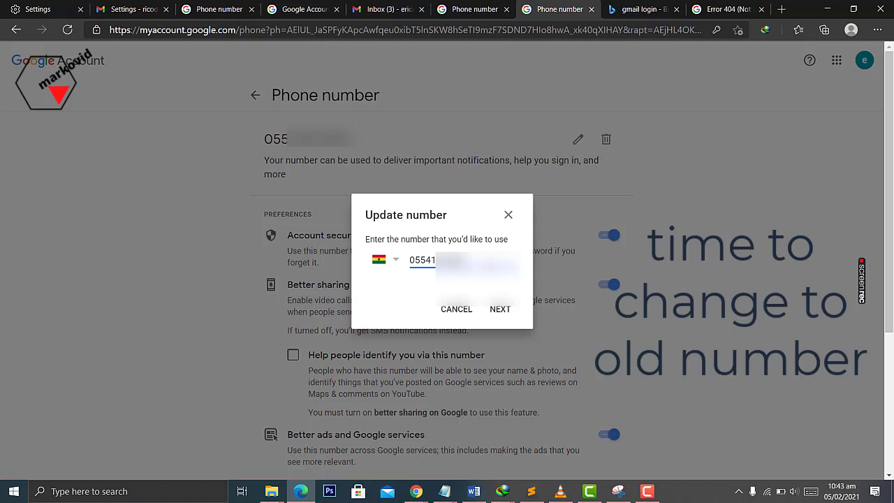
left_click(509, 309)
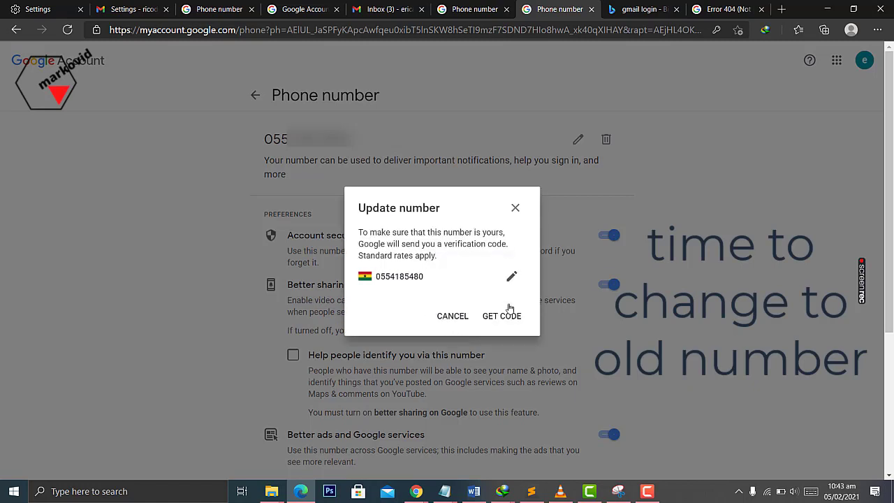
Verify the new number with the SMS code sent to it
left_click(502, 316)
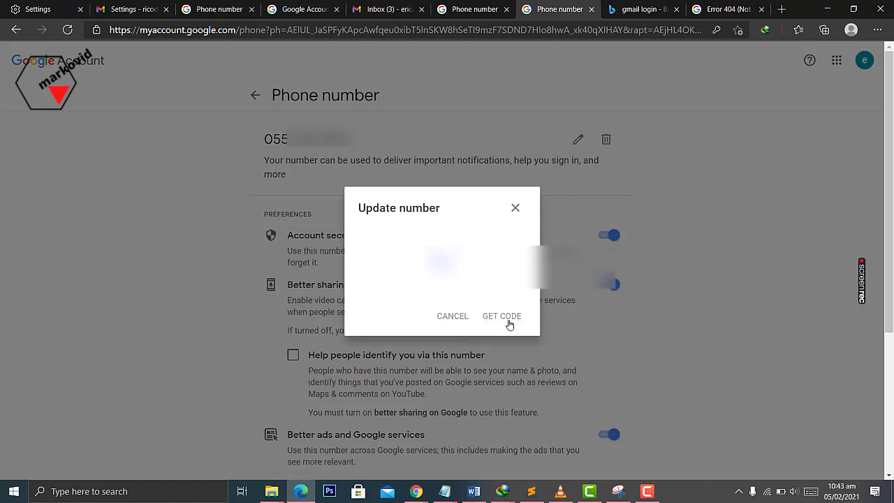
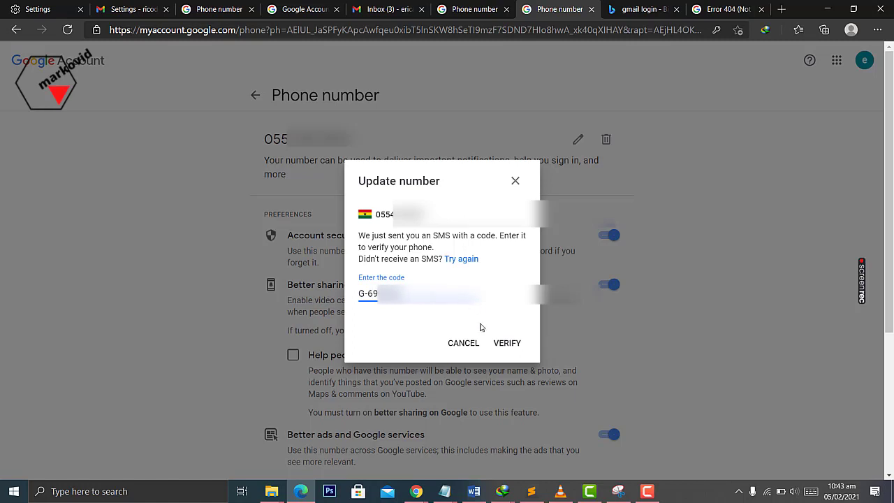
left_click(507, 342)
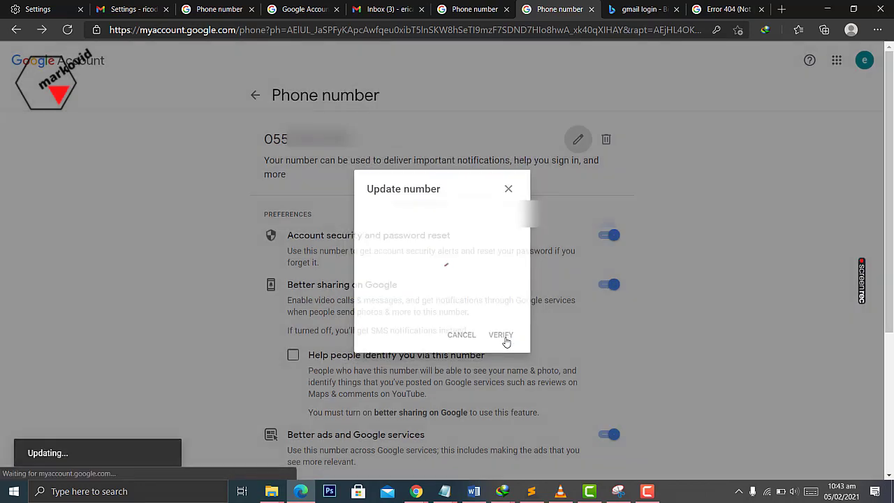